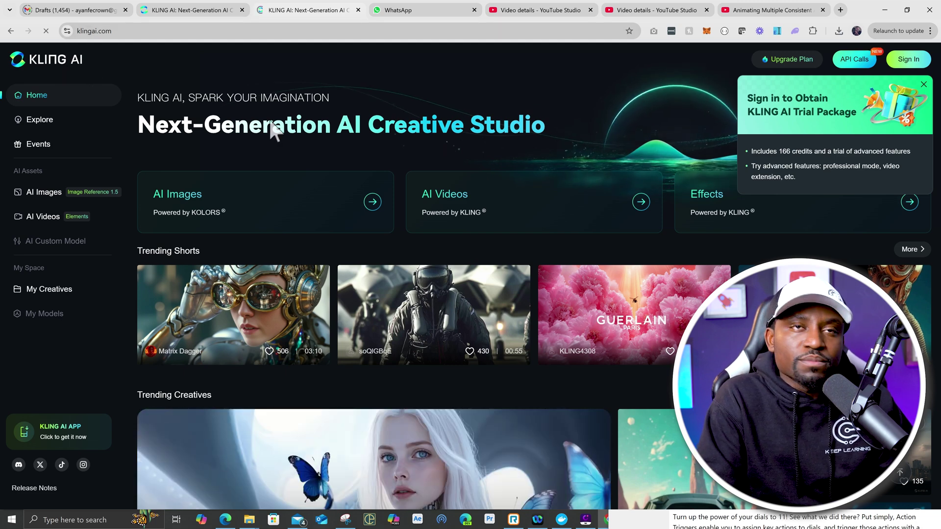
# Step: Dismiss the trial package offer, open the AI Videos generator and review the video model choices, keeping KLING 1.6
pyautogui.click(924, 84)
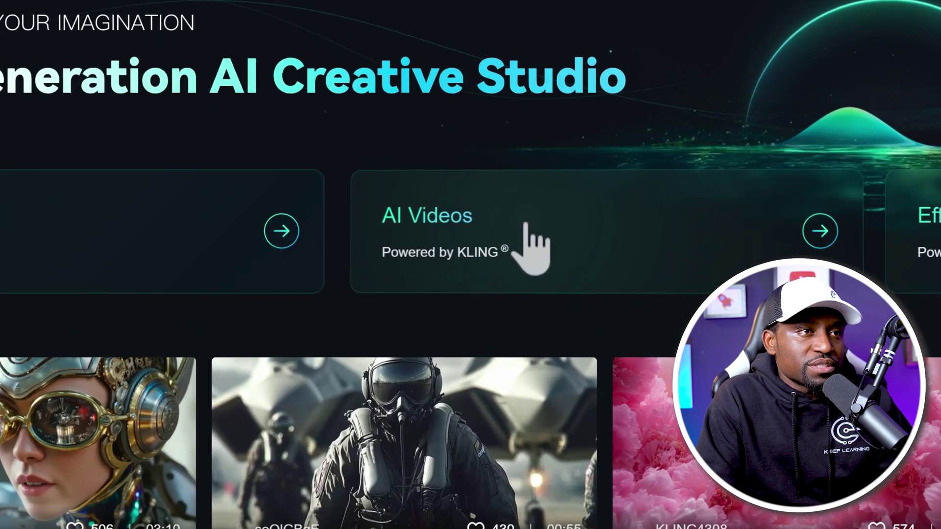
pyautogui.click(525, 226)
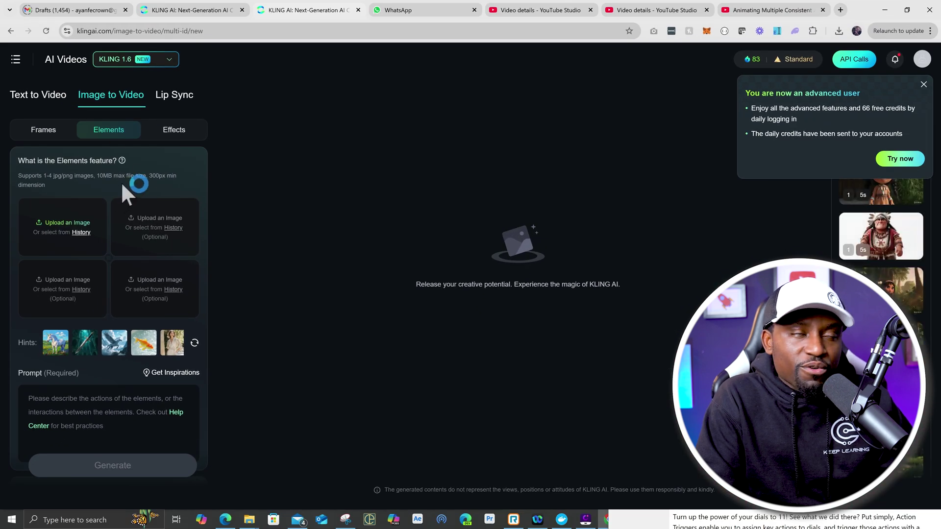
pyautogui.click(163, 59)
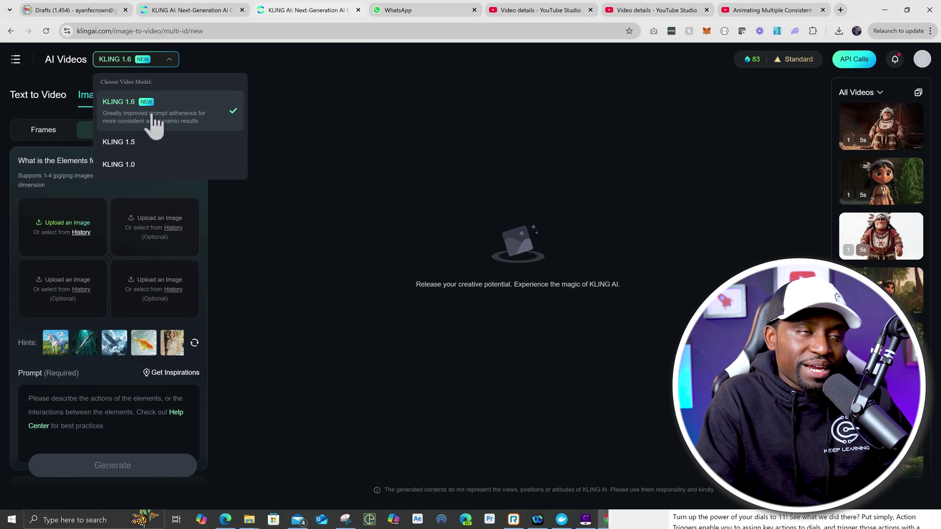
pyautogui.click(249, 221)
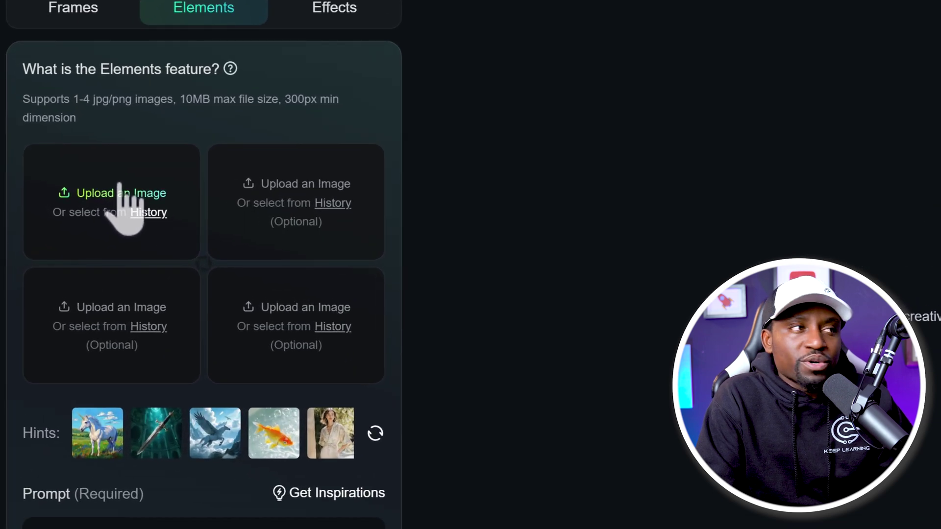
# Step: Upload 4-eaeaad02f325_3.png, Untitled 1.png and 465-1a37381359e9.png as the first three Elements reference images
pyautogui.click(119, 186)
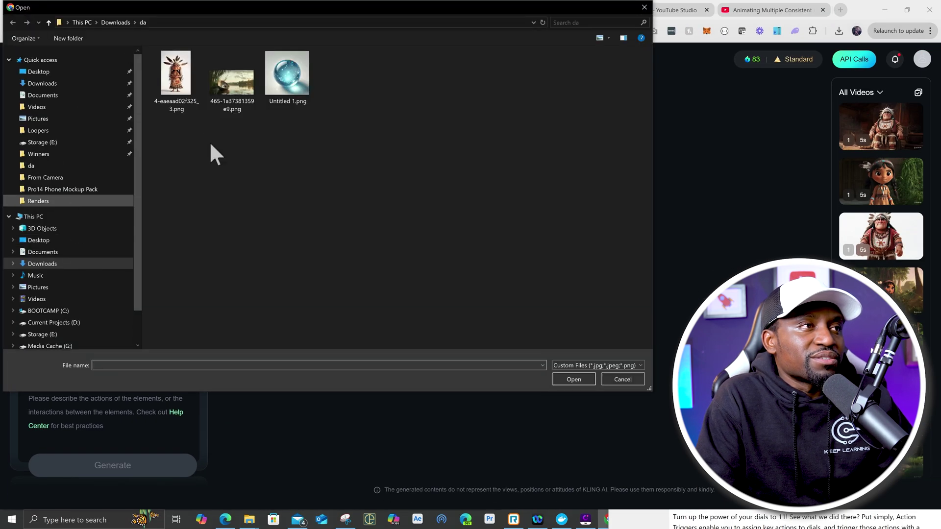
pyautogui.click(171, 81)
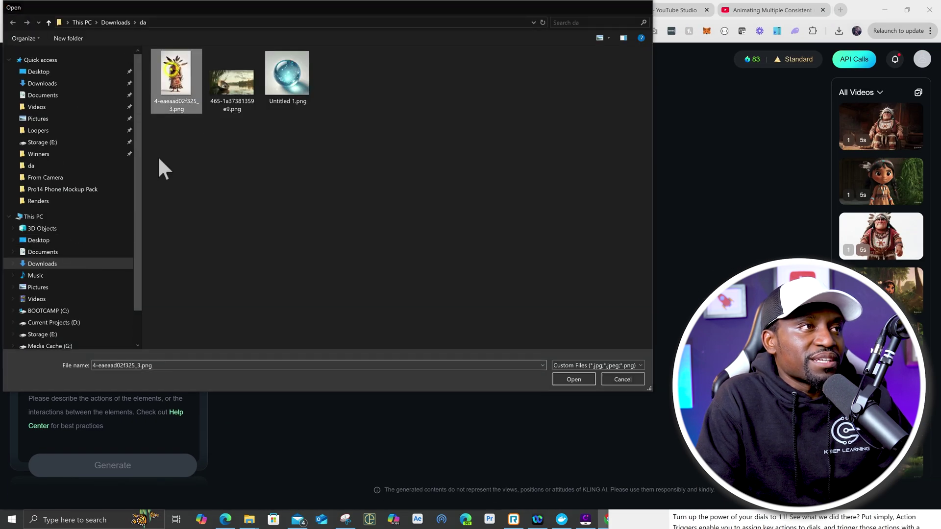
pyautogui.press('Return')
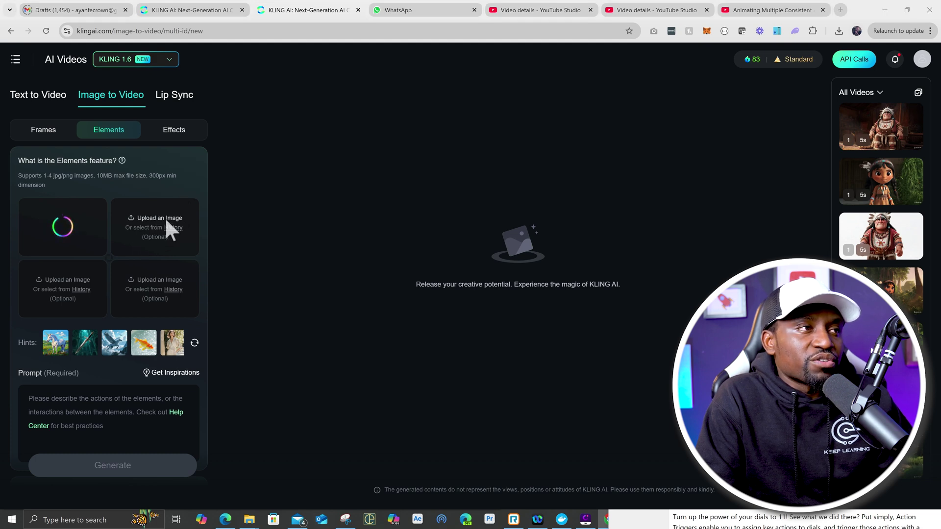
pyautogui.click(174, 203)
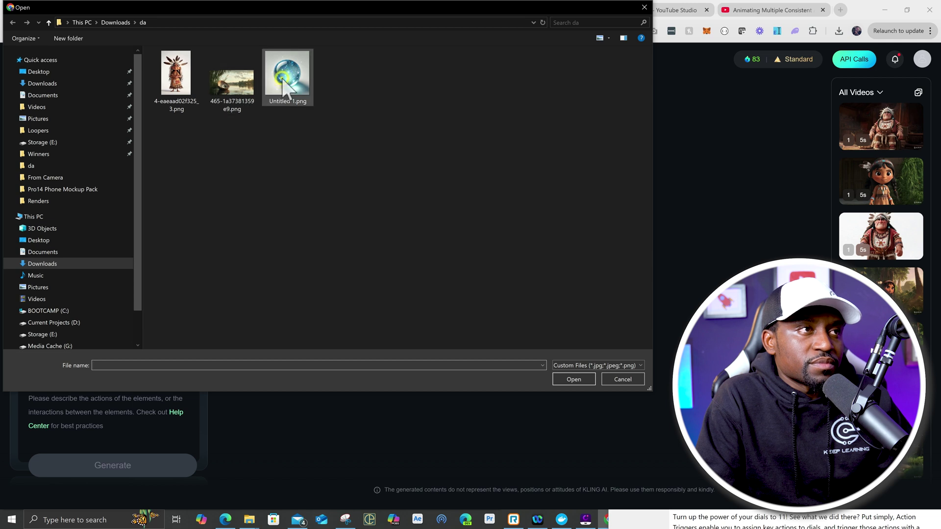
pyautogui.doubleClick(283, 78)
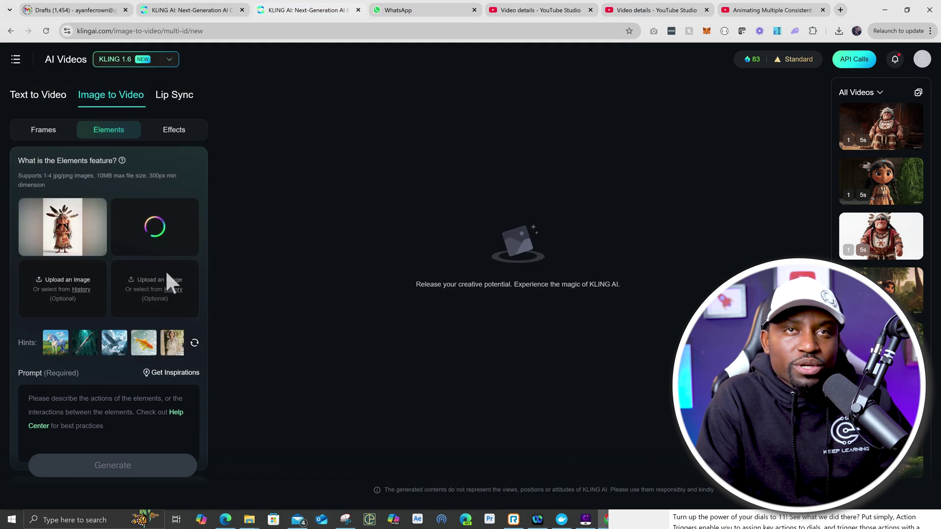
pyautogui.click(146, 210)
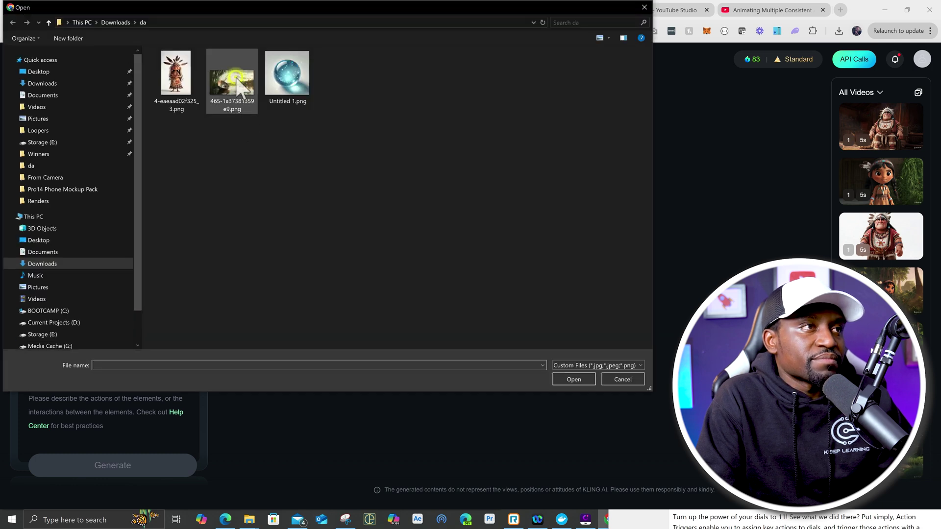
pyautogui.doubleClick(236, 78)
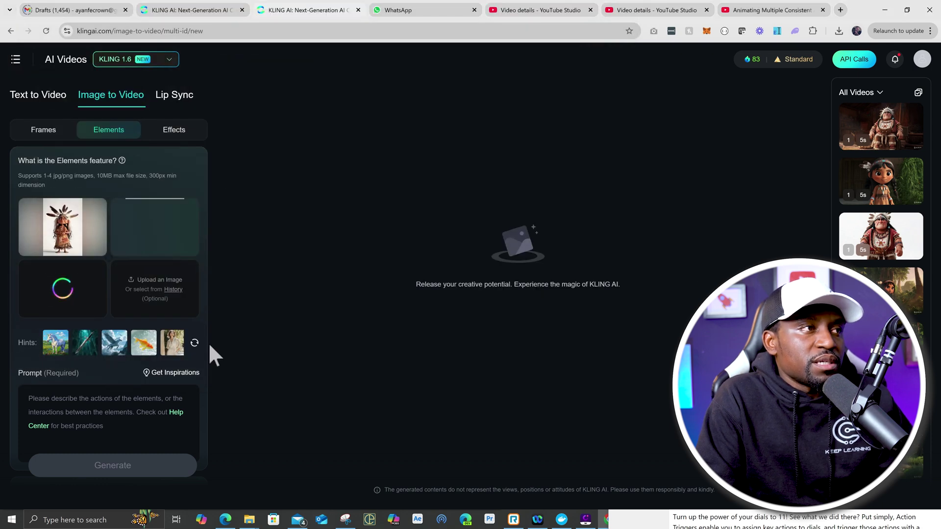
# Step: Enter the prompt "A 3D Pixar animated scene of an old Native American woman, picking up a blue crystal ball from a big shell in a river."
pyautogui.scroll(-2, 89, 329)
pyautogui.click(77, 310)
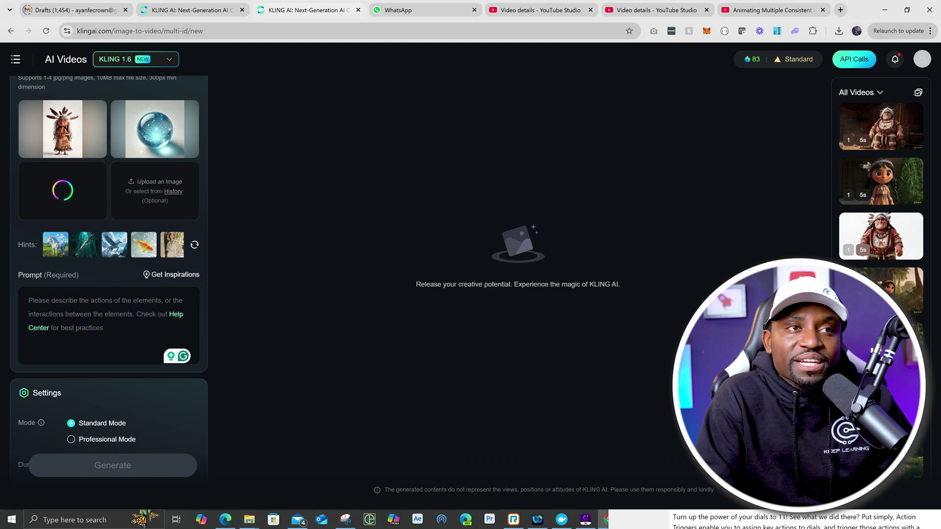
pyautogui.write('A 3D Pixar animated scene of an old Native American woman, picking up a blue crystal ball from a big shell in a river.')
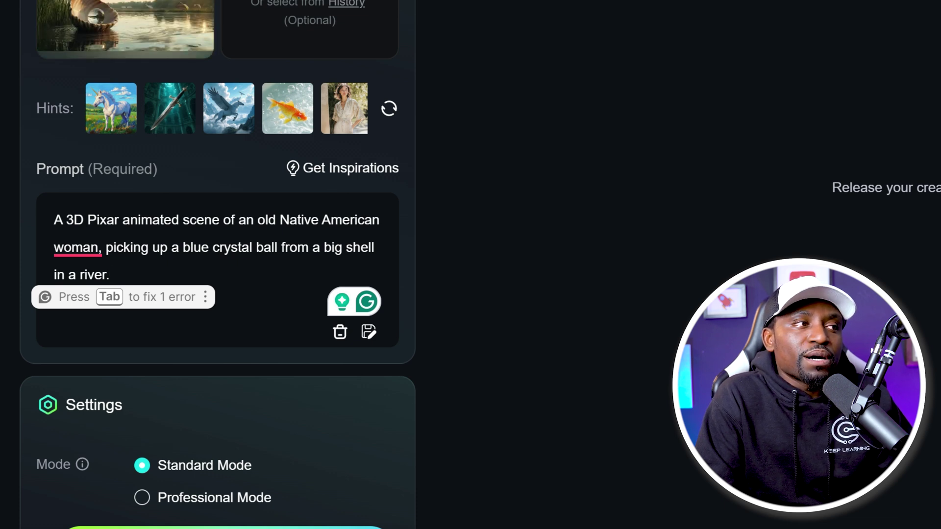
pyautogui.click(278, 249)
pyautogui.click(102, 270)
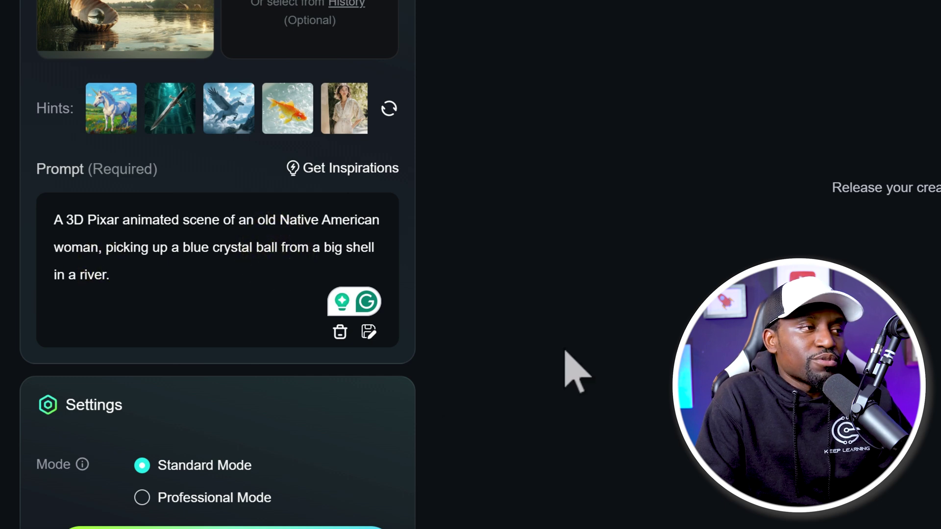
# Step: Set the video generation mode to Professional Mode
pyautogui.scroll(-5, 437, 452)
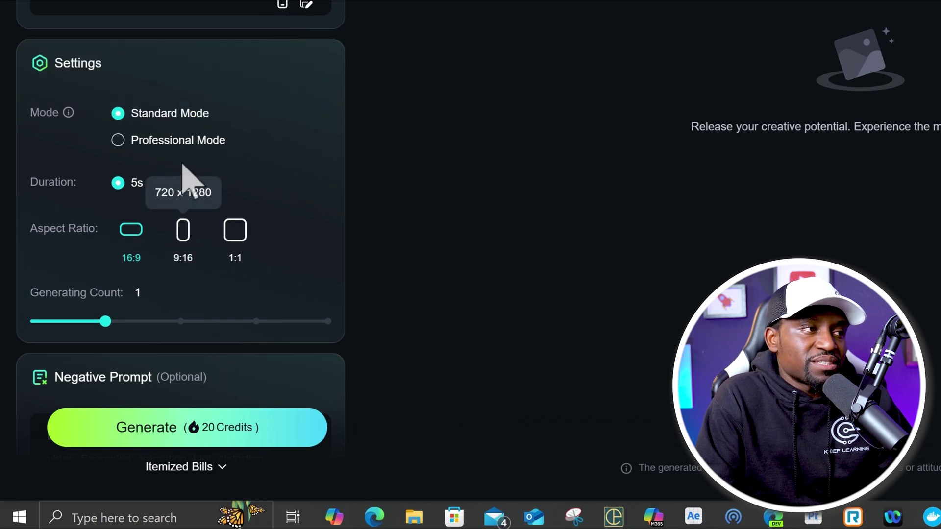
pyautogui.click(180, 147)
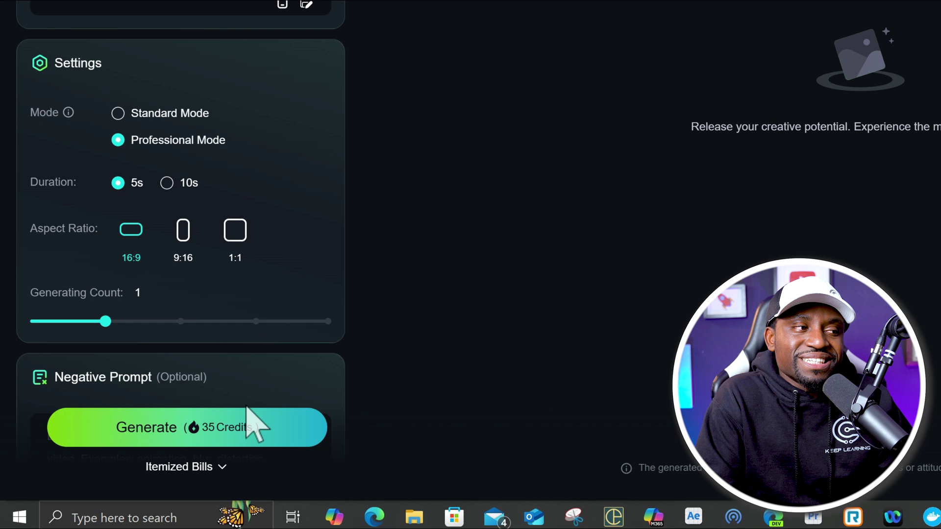
pyautogui.click(224, 416)
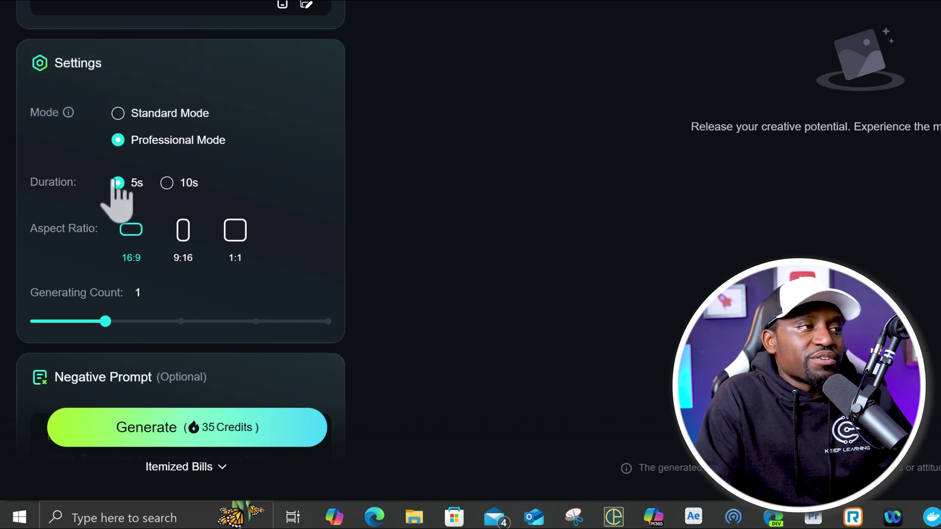
# Step: Try generating counts of 4 and 2, and return the generating count to 1
pyautogui.scroll(-3, 221, 204)
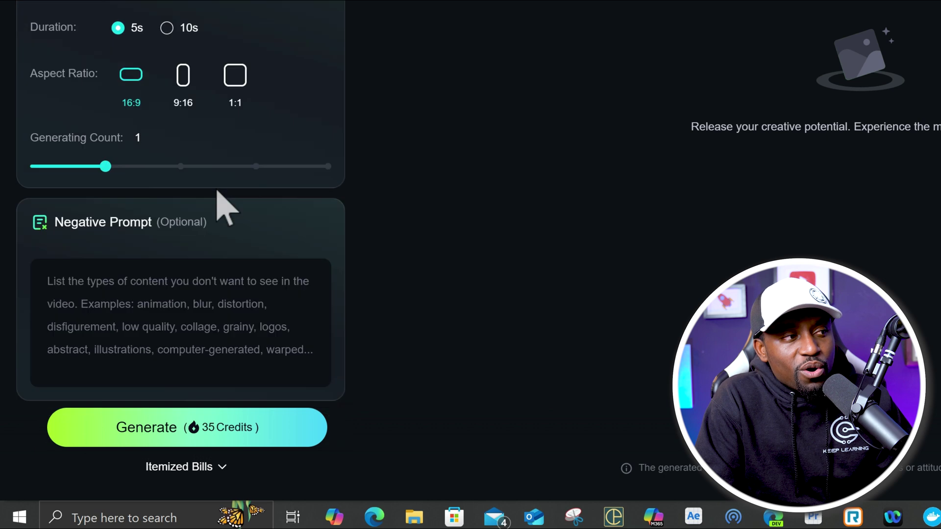
pyautogui.moveTo(103, 158); pyautogui.dragTo(320, 165)
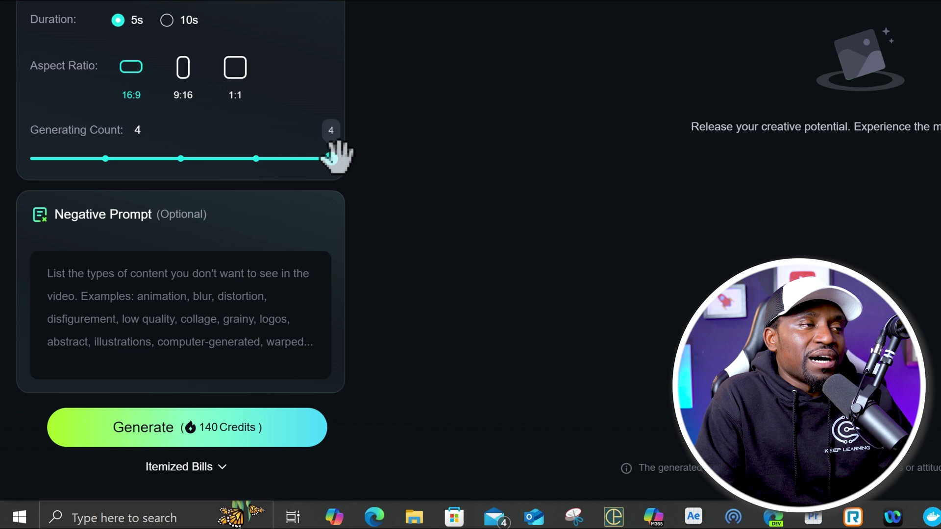
pyautogui.moveTo(331, 157); pyautogui.dragTo(115, 163)
pyautogui.click(181, 158)
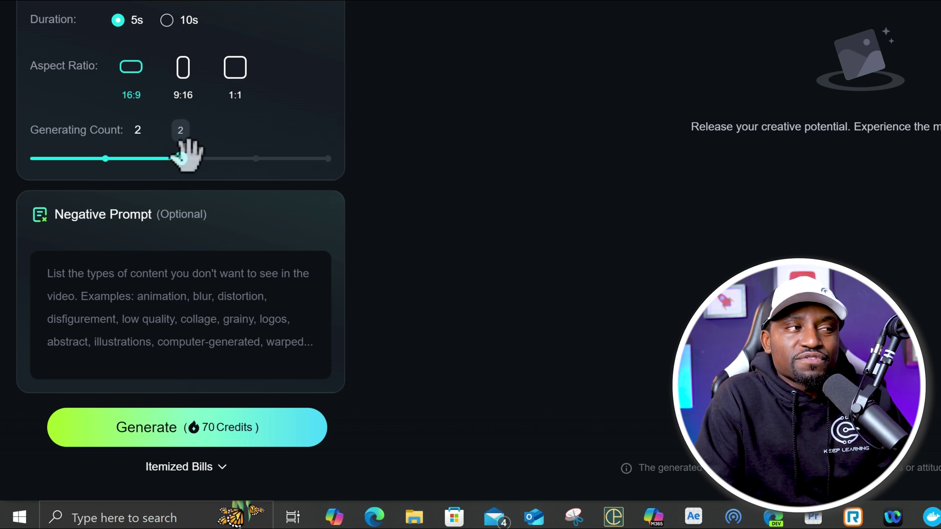
pyautogui.moveTo(177, 158); pyautogui.dragTo(102, 158)
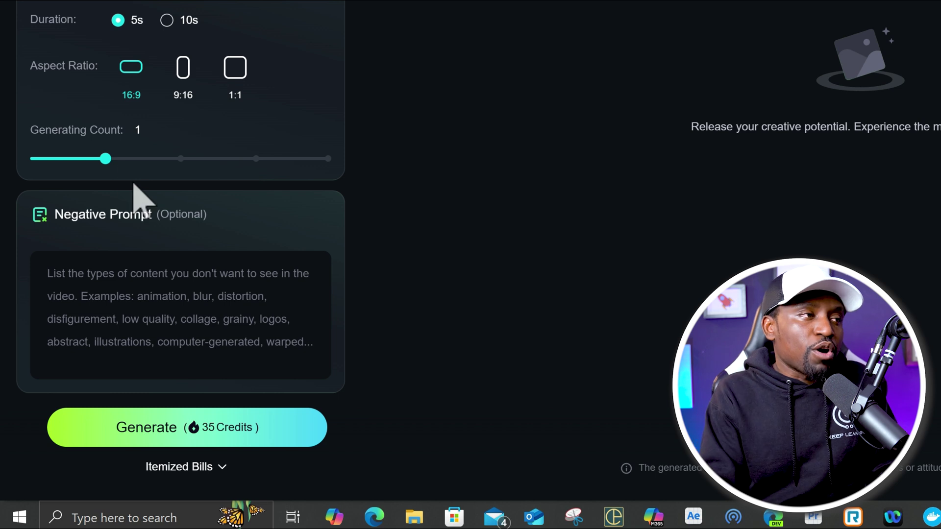
pyautogui.moveTo(104, 158); pyautogui.dragTo(204, 184)
# Step: Play the generated 5-second video of the crystal ball in the shell
pyautogui.scroll(2, 206, 267)
pyautogui.scroll(-2, 210, 273)
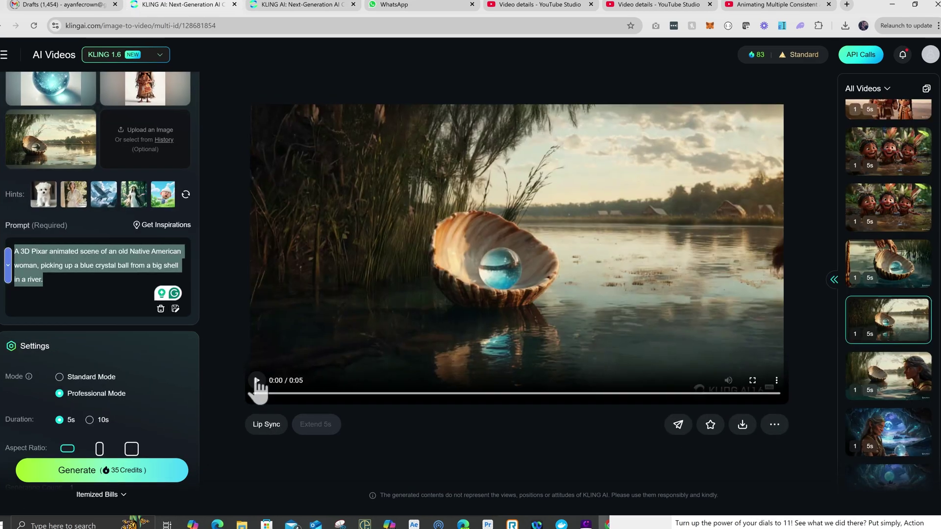
pyautogui.click(256, 385)
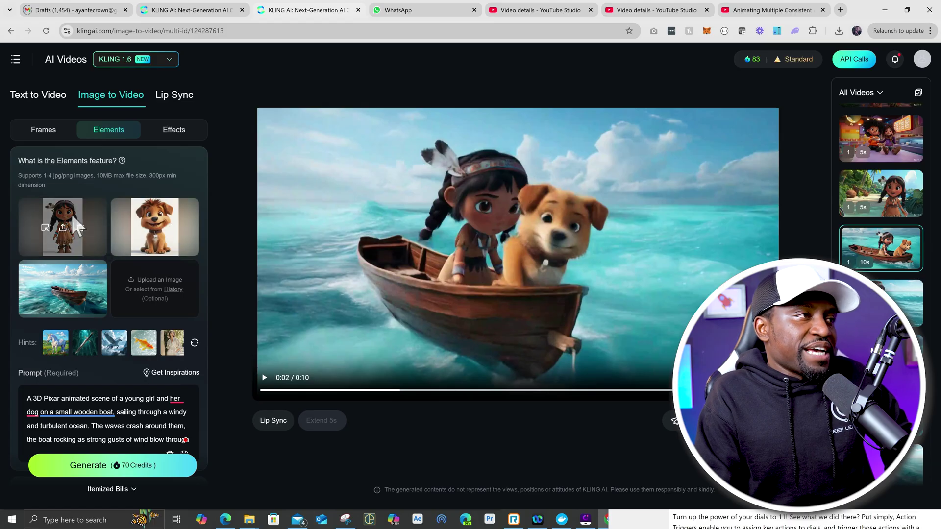
# Step: Open and dismiss the element selection for the girl, dog and boat reference images of the boat video
pyautogui.click(44, 228)
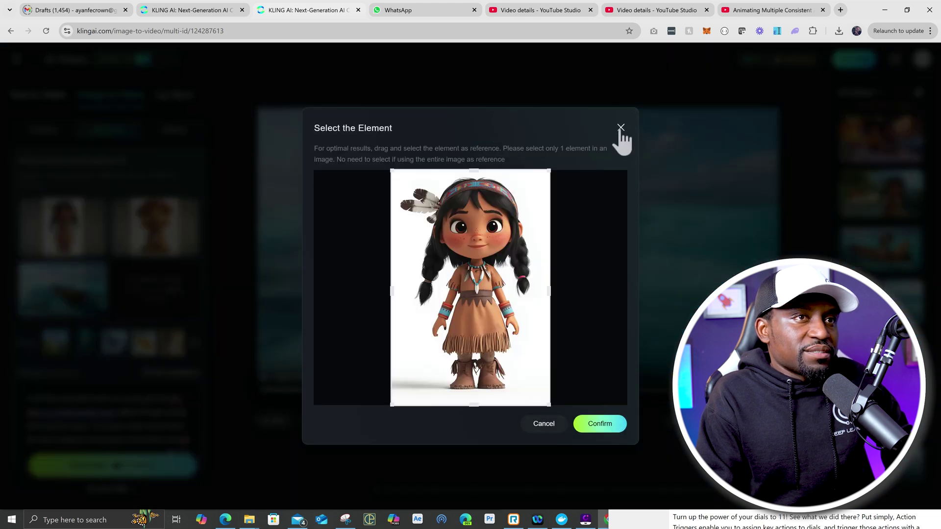
pyautogui.click(621, 128)
pyautogui.click(139, 229)
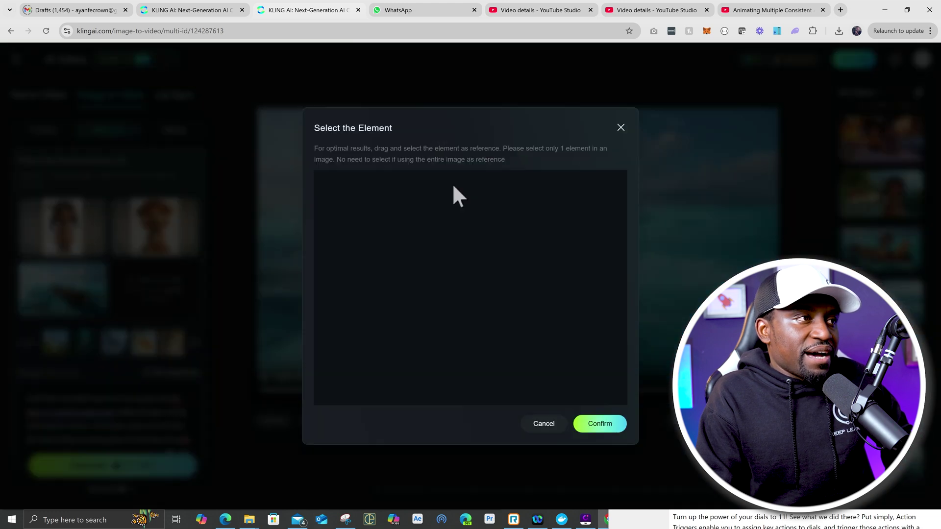
pyautogui.click(620, 127)
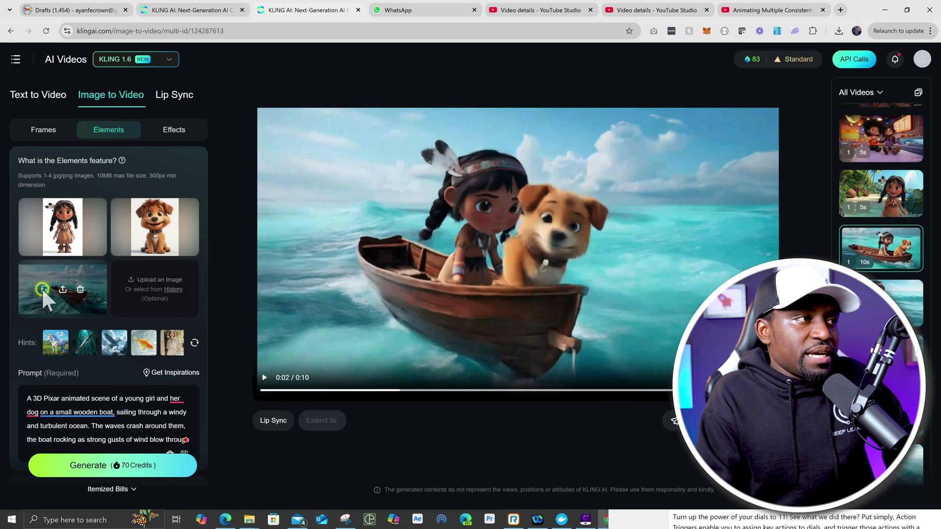
pyautogui.click(43, 288)
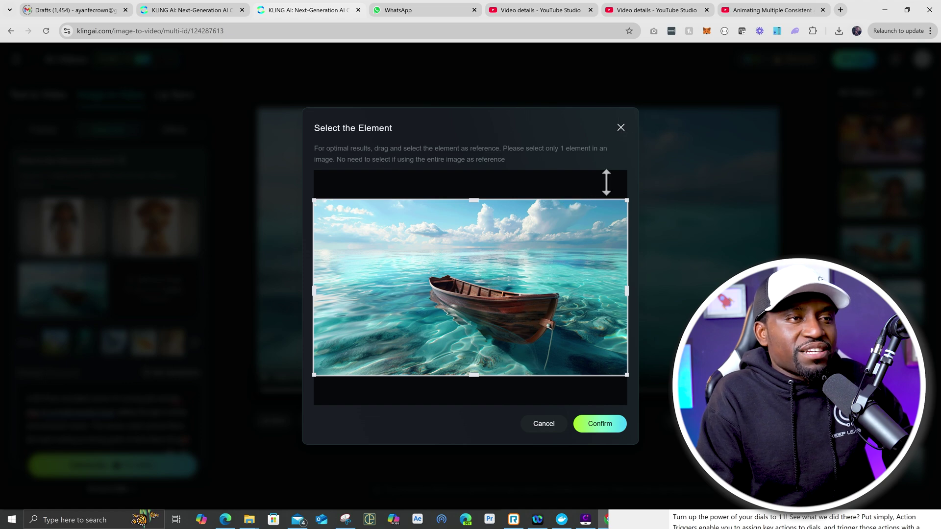
pyautogui.click(621, 127)
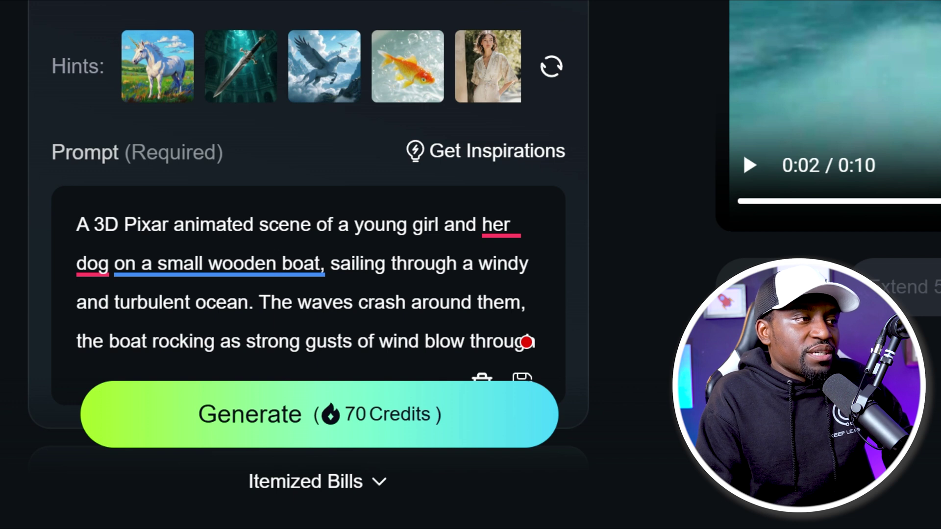
# Step: Read the rest of the boat scene's prompt, play its enlarged video from the start and inspect the girl reference image
pyautogui.scroll(-3, 526, 342)
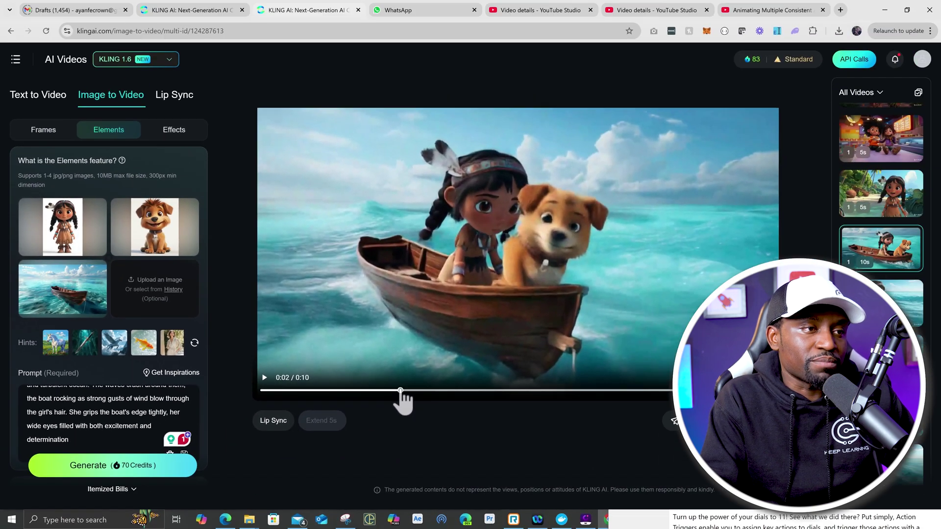
pyautogui.click(395, 390)
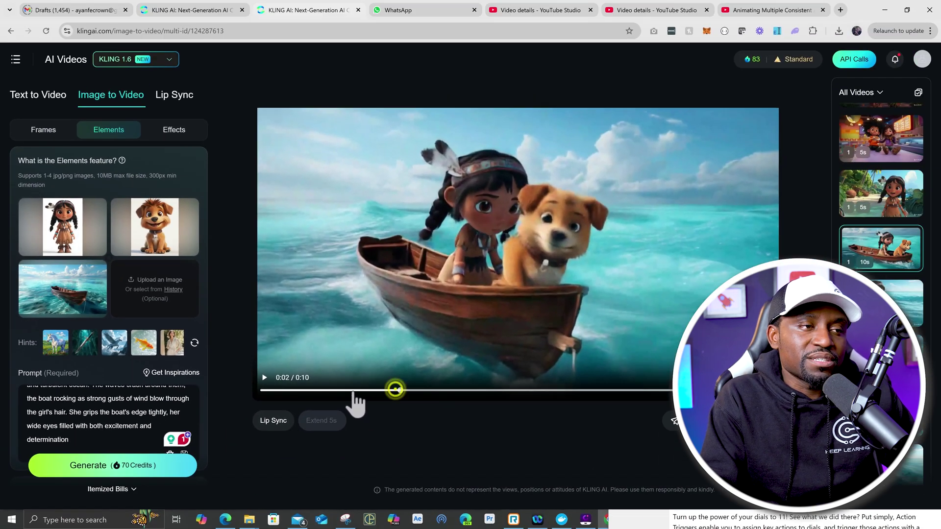
pyautogui.click(350, 397)
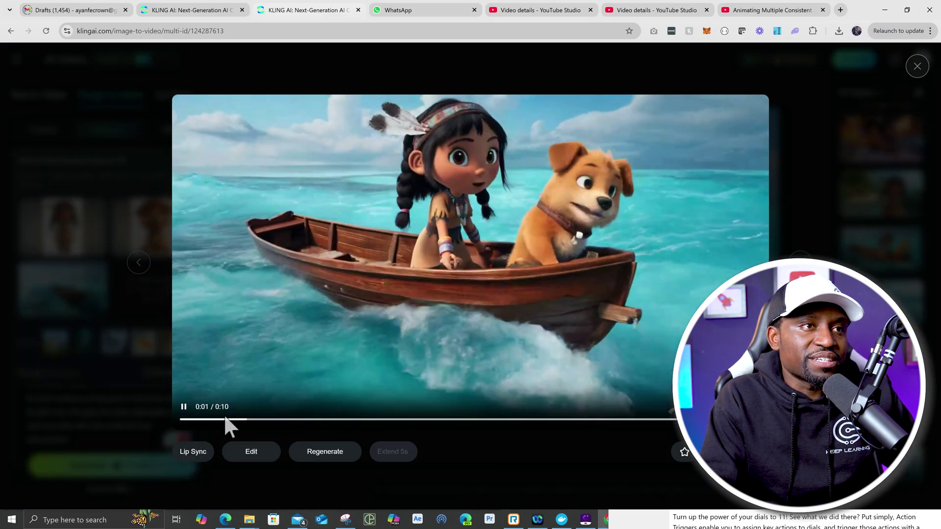
pyautogui.click(185, 420)
pyautogui.click(185, 407)
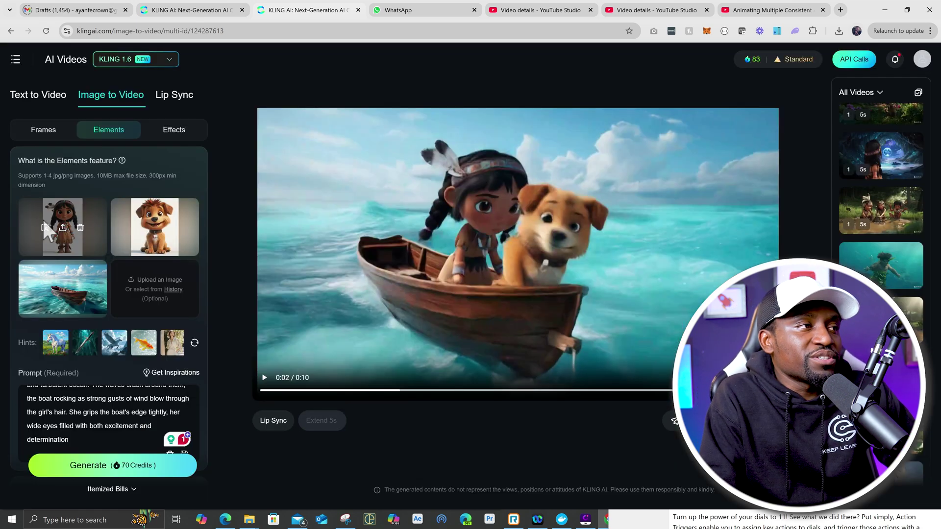
pyautogui.click(44, 227)
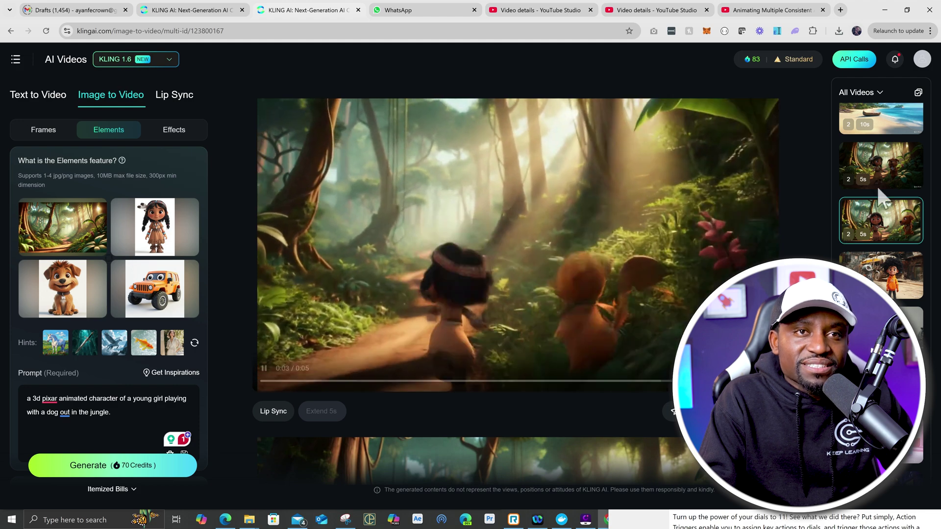
# Step: Review both generated jungle videos of the girl and dog, and open the video of three kids playing in the mud
pyautogui.scroll(-1, 506, 377)
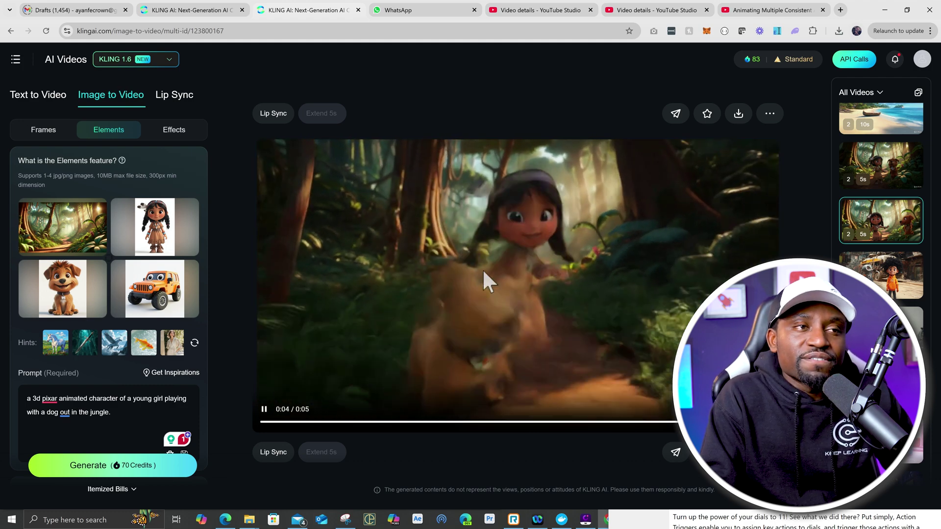
pyautogui.click(890, 174)
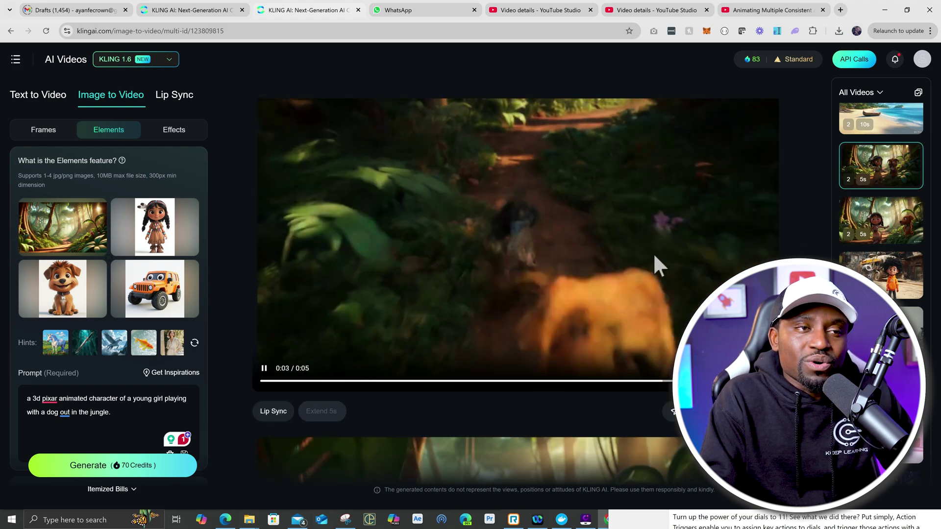
pyautogui.scroll(-5, 655, 251)
pyautogui.scroll(-3, 892, 252)
pyautogui.click(882, 235)
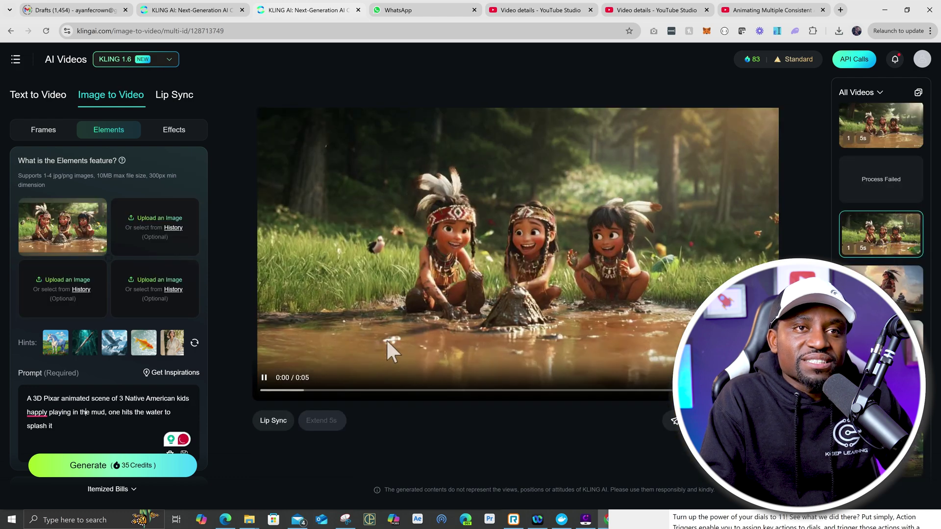